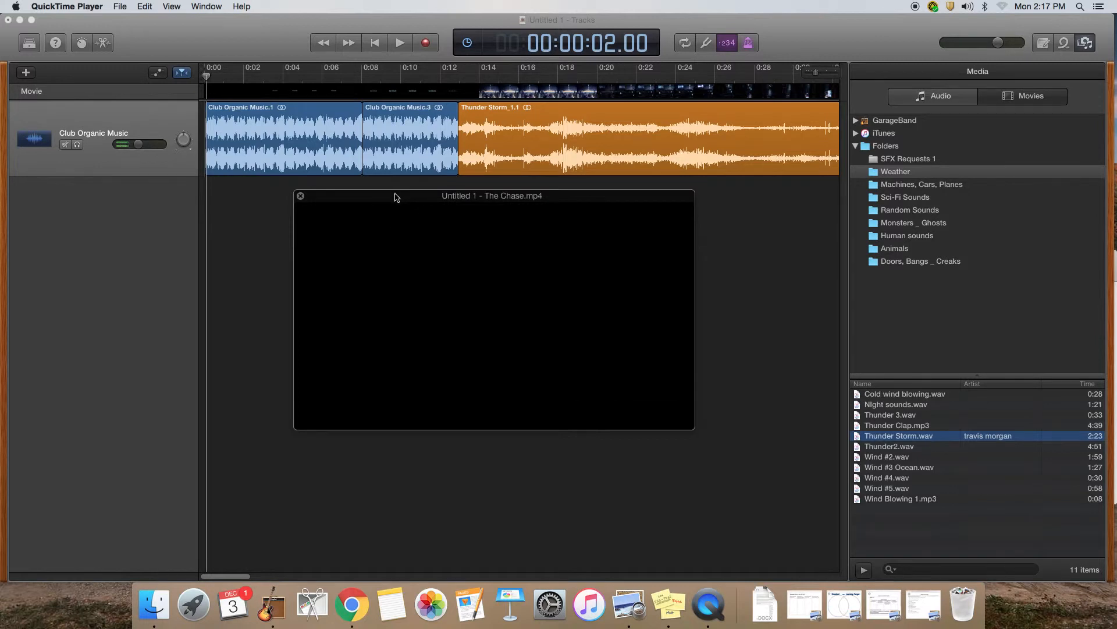
- Play the project from the beginning to about 20 seconds, and move the movie preview window lower beneath the tracks
{"action": "mouse_move", "coordinate": [397, 195]}
{"action": "left_mouse_down"}
{"action": "mouse_move", "coordinate": [379, 202]}
{"action": "mouse_move", "coordinate": [384, 209]}
{"action": "mouse_move", "coordinate": [379, 196]}
{"action": "left_mouse_up"}
{"action": "key", "text": "space"}
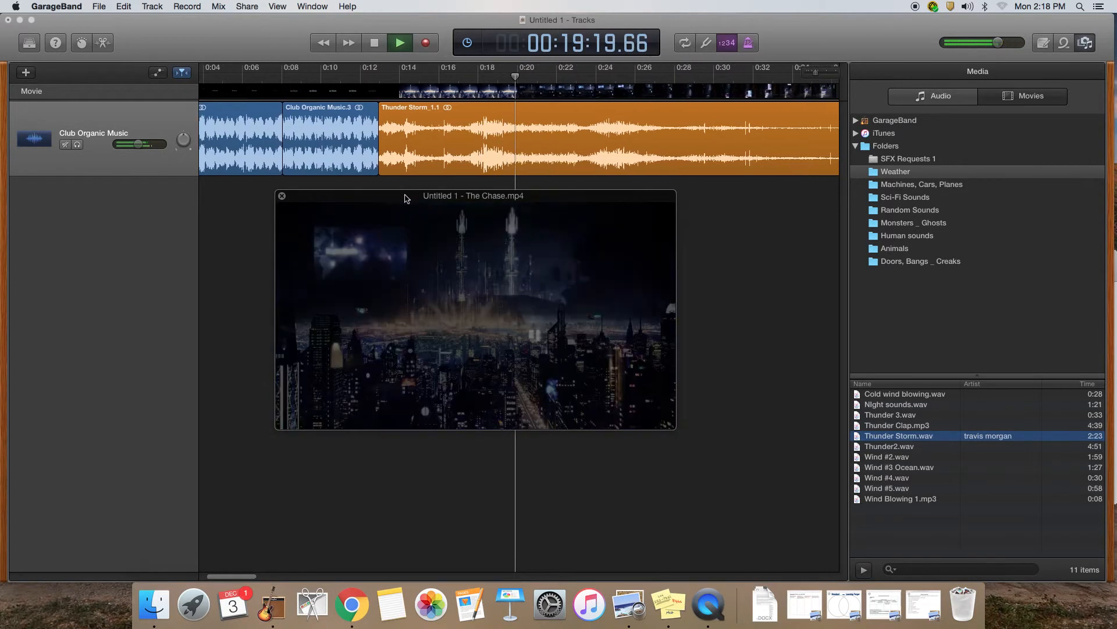
{"action": "key", "text": "space"}
{"action": "left_click_drag", "start_coordinate": [473, 210], "coordinate": [444, 294]}
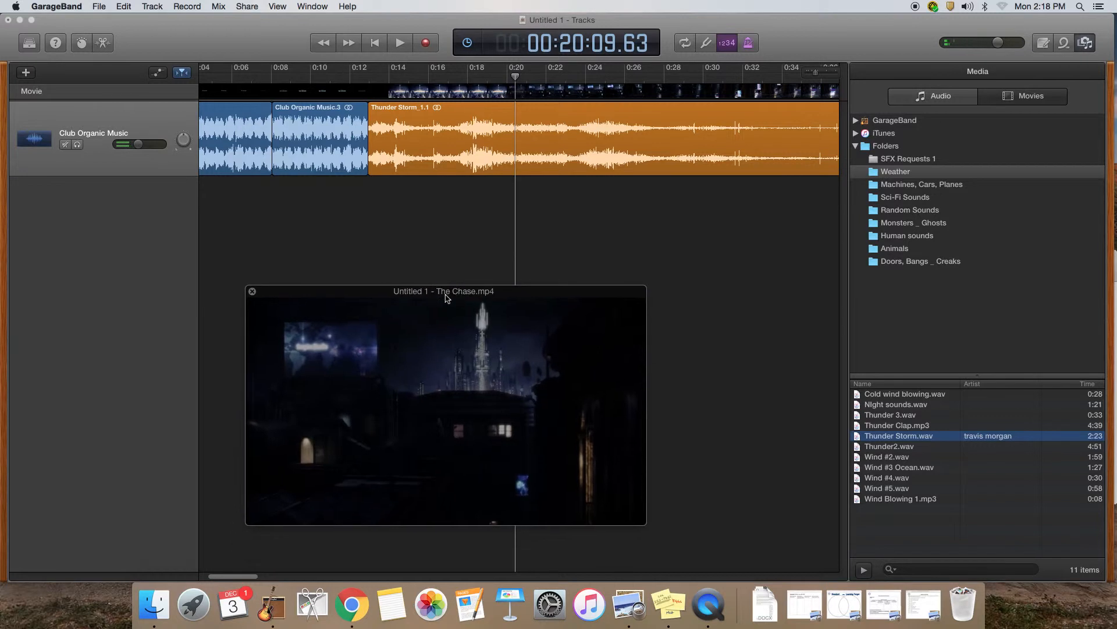
{"action": "key", "text": "Return"}
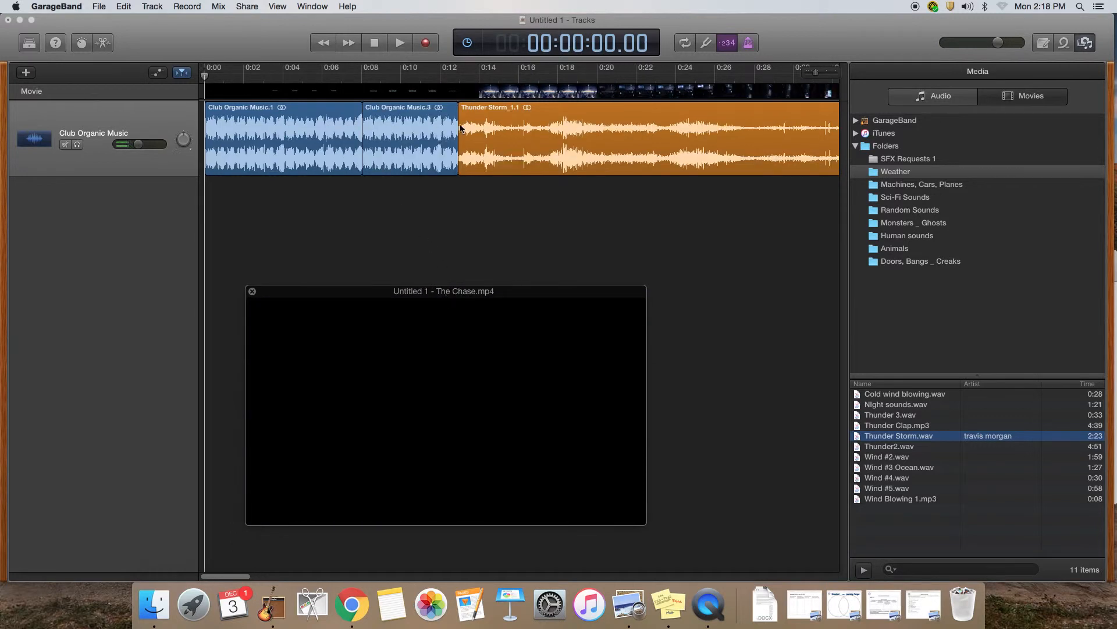
- Play the transition from the Club Organic Music clips into the Thunder Storm clip, starting from about 8 seconds
{"action": "left_click", "coordinate": [461, 78]}
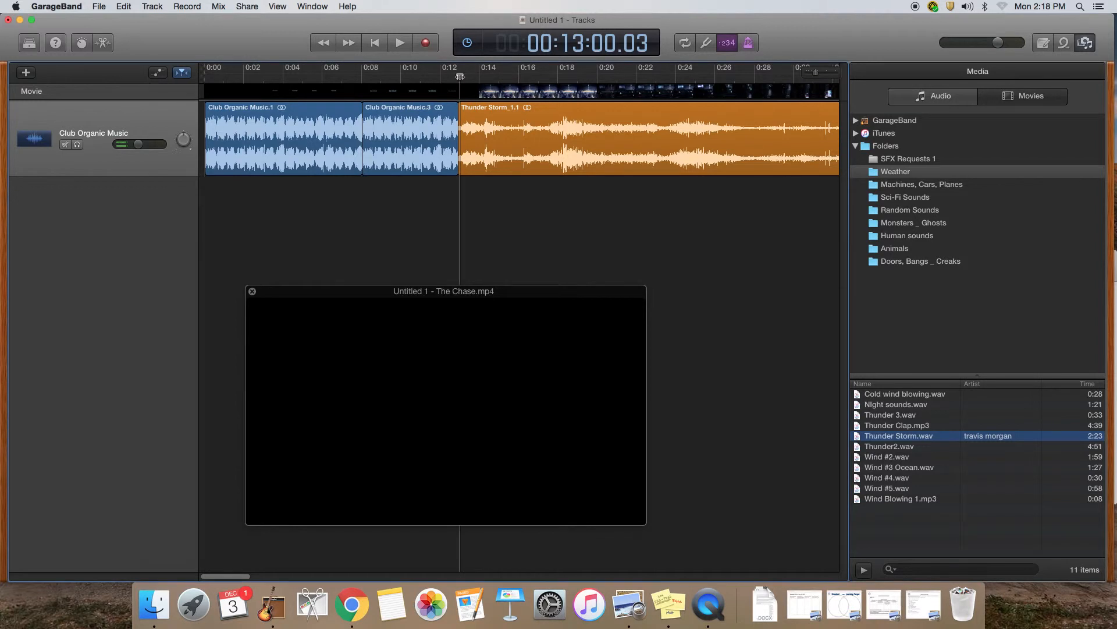
{"action": "left_click_drag", "start_coordinate": [461, 77], "coordinate": [459, 77]}
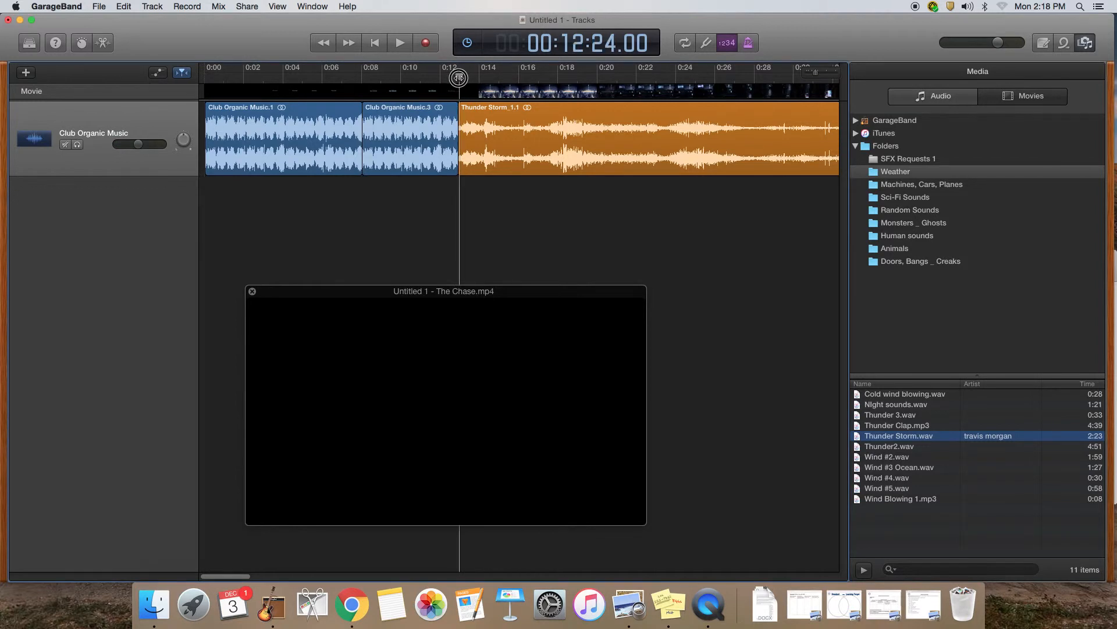
{"action": "key", "text": "space"}
{"action": "left_click", "coordinate": [401, 78]}
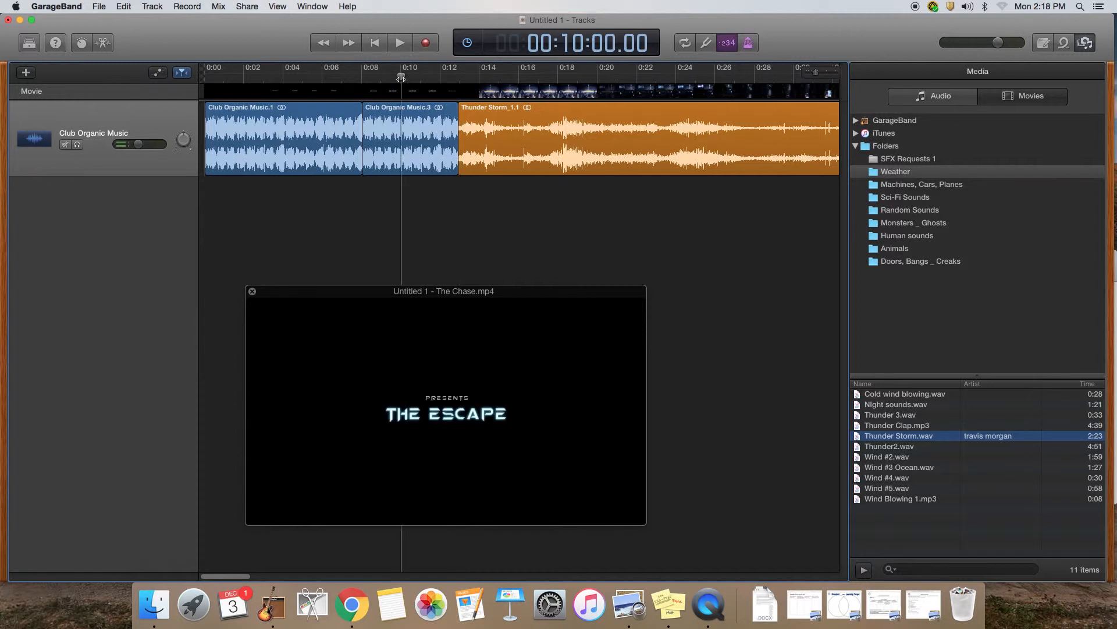
{"action": "left_click_drag", "start_coordinate": [401, 77], "coordinate": [362, 78]}
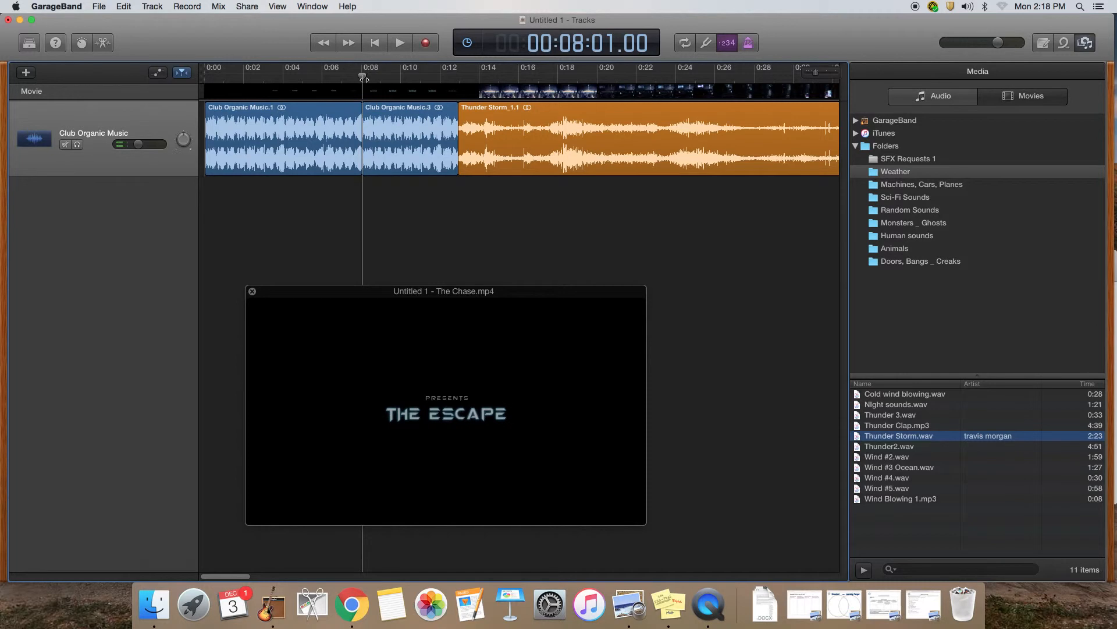
{"action": "key", "text": "space"}
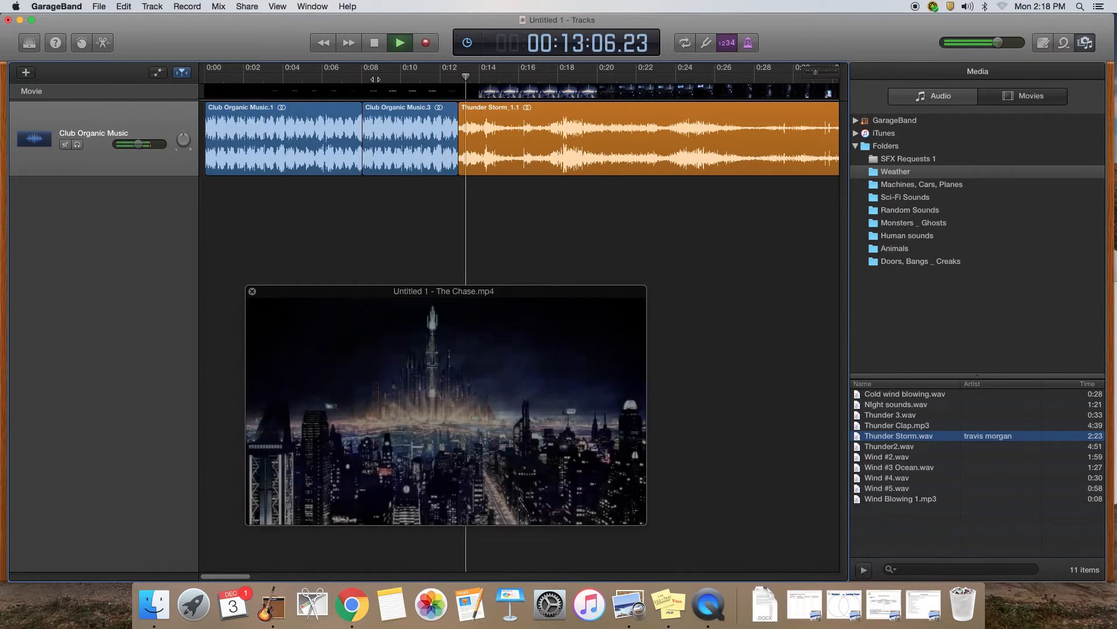
{"action": "key", "text": "space"}
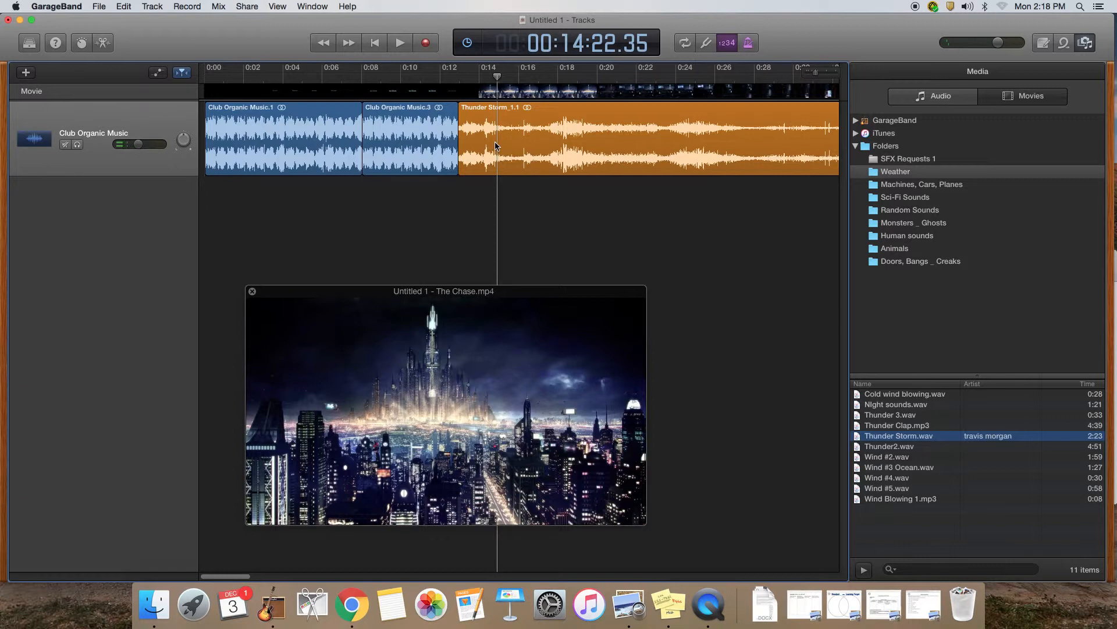
- Play the first few seconds of the project to review how the music starts
{"action": "key", "text": "Return"}
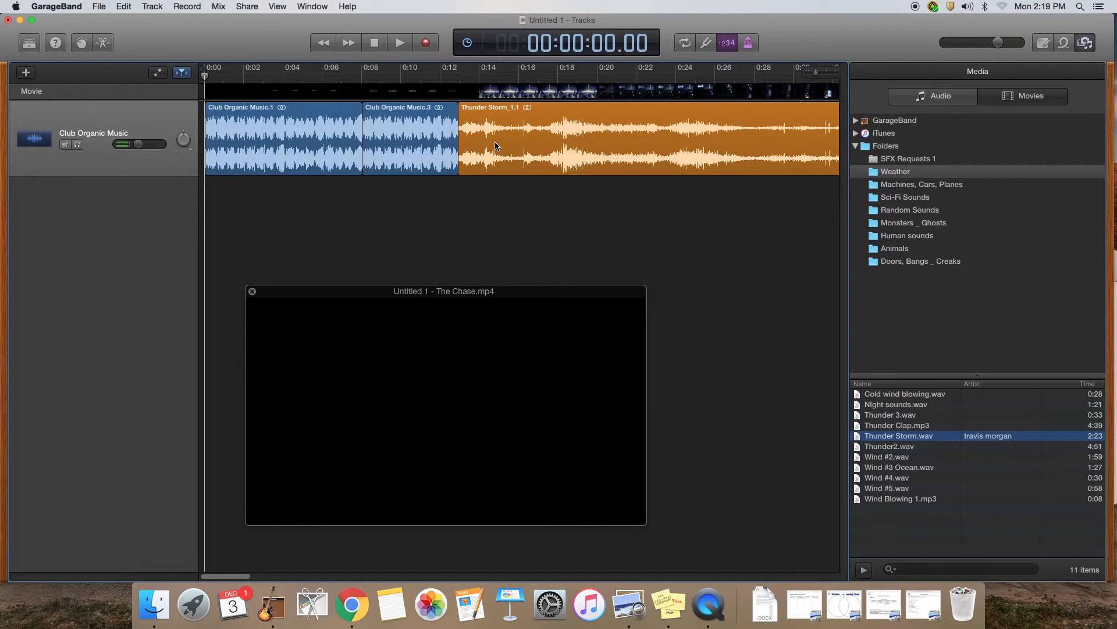
{"action": "key", "text": "space"}
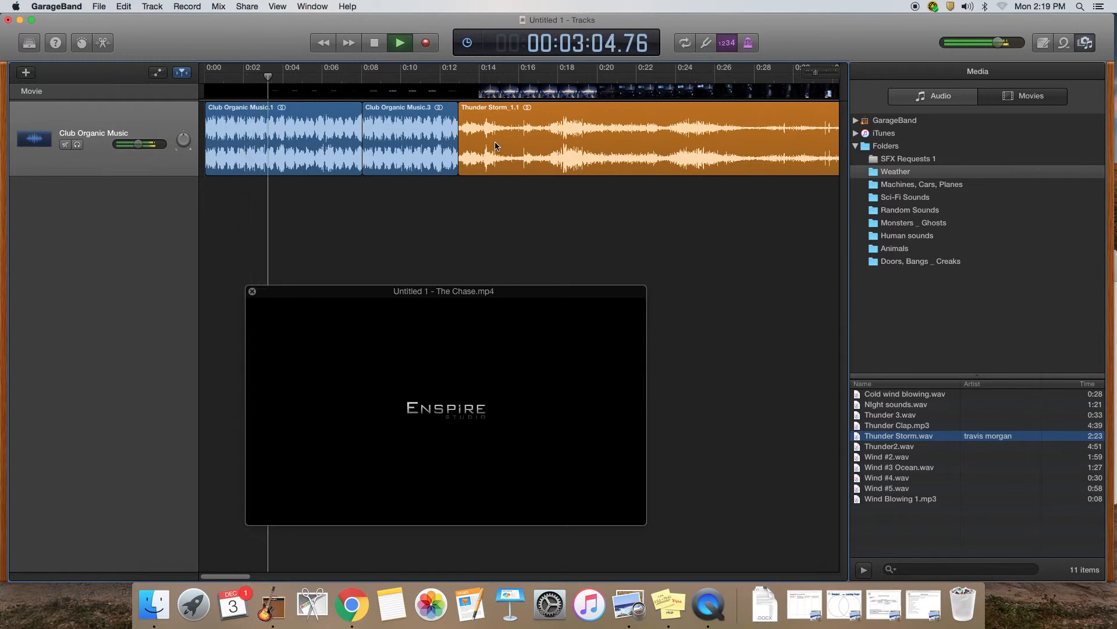
{"action": "key", "text": "space"}
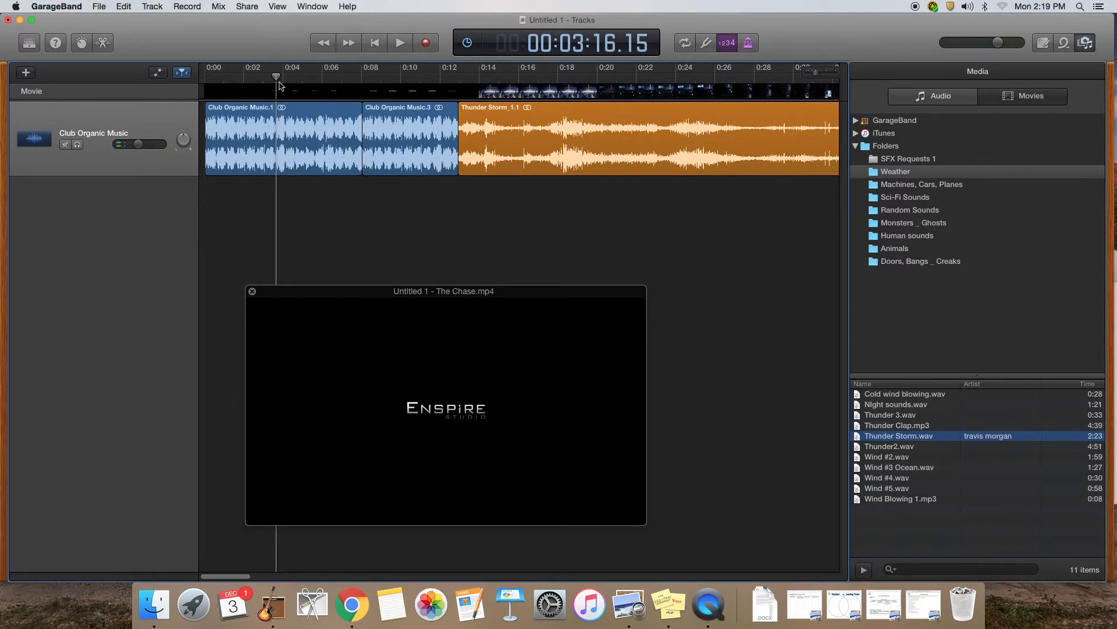
- Show volume automation and fade in the Club Organic Music track from silence at the start to its normal level at about 00:01:20
{"action": "left_click_drag", "start_coordinate": [277, 75], "coordinate": [240, 80]}
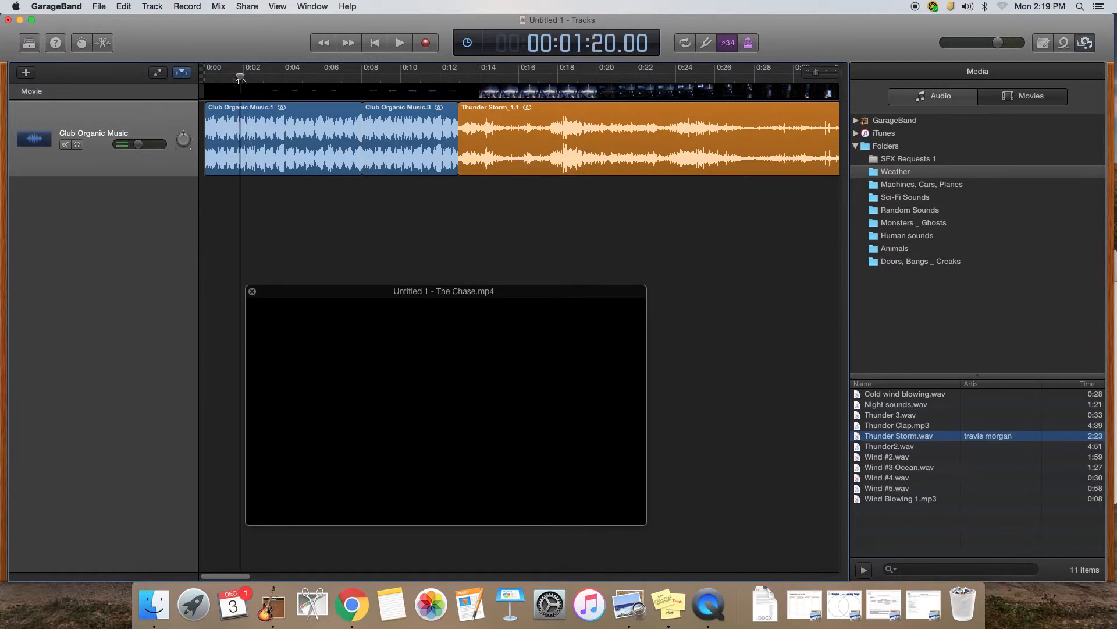
{"action": "left_click", "coordinate": [158, 74]}
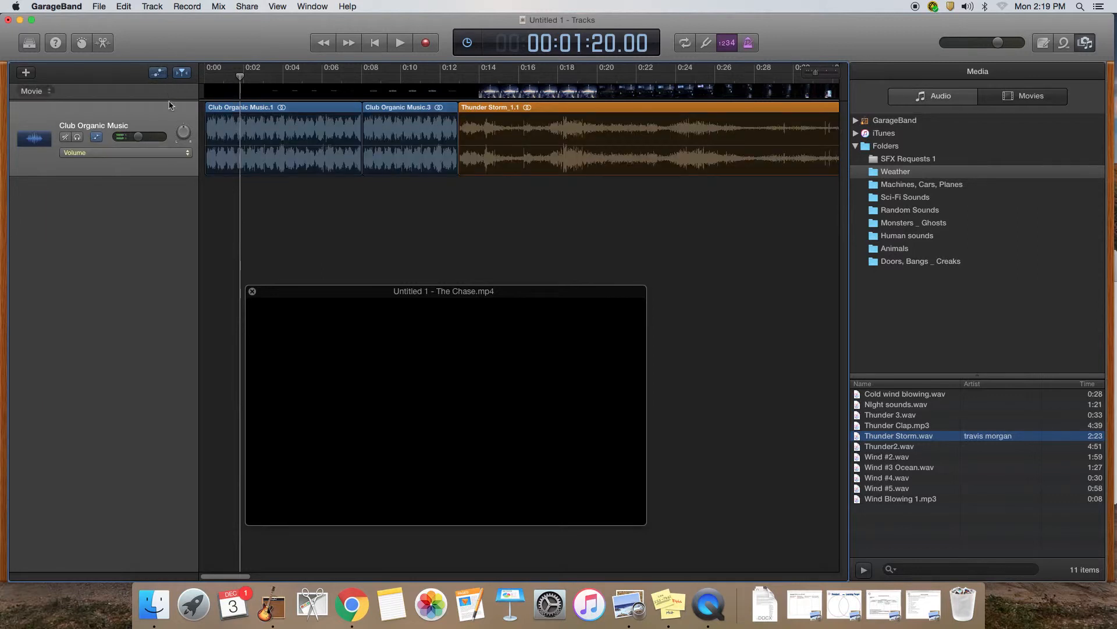
{"action": "left_click", "coordinate": [211, 150]}
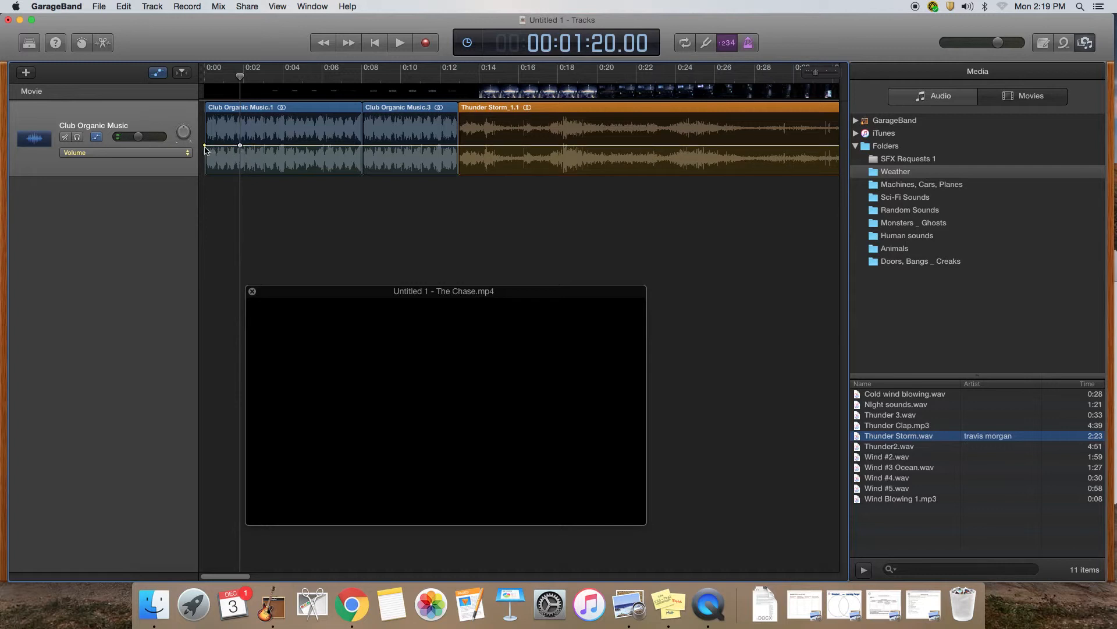
{"action": "left_click_drag", "start_coordinate": [205, 148], "coordinate": [203, 179]}
- Play the project from the beginning to check the music's fade-in
{"action": "key", "text": "Return"}
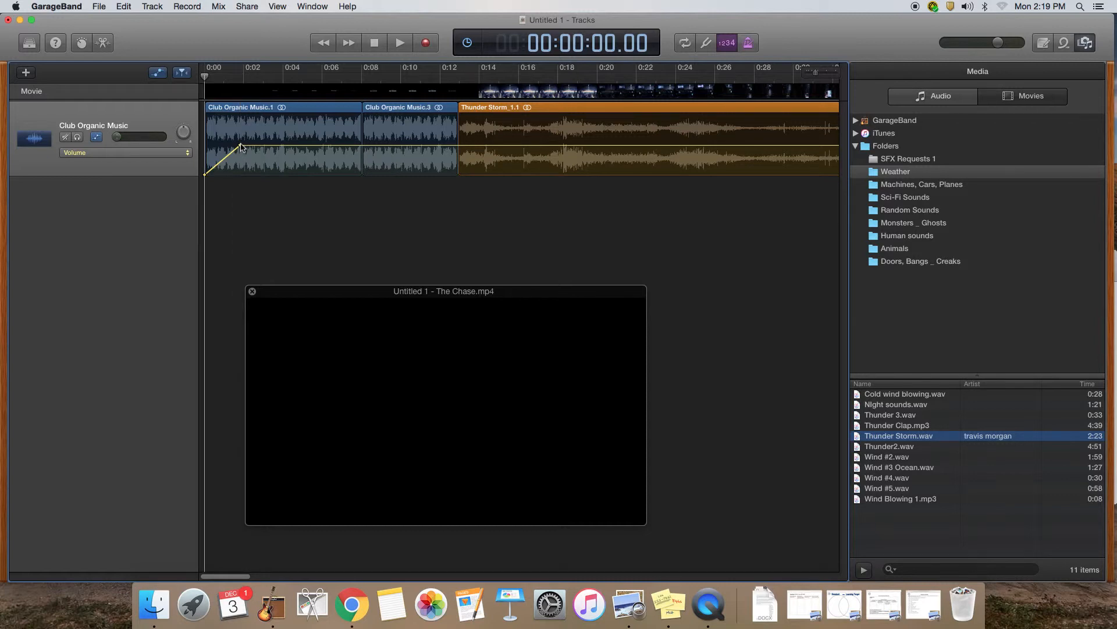
{"action": "key", "text": "space"}
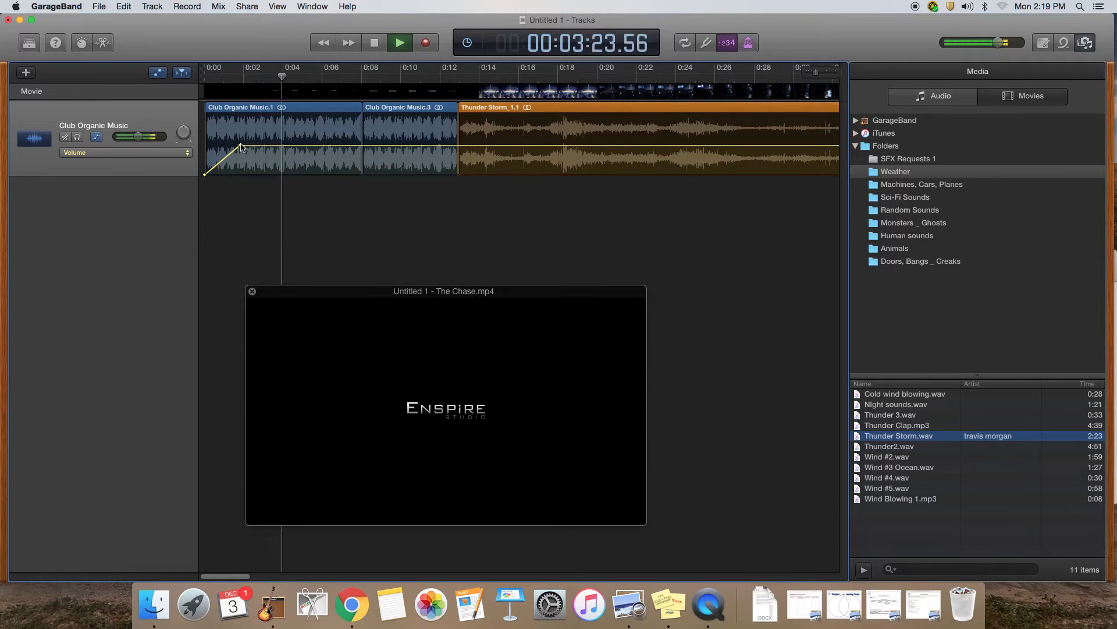
{"action": "key", "text": "space"}
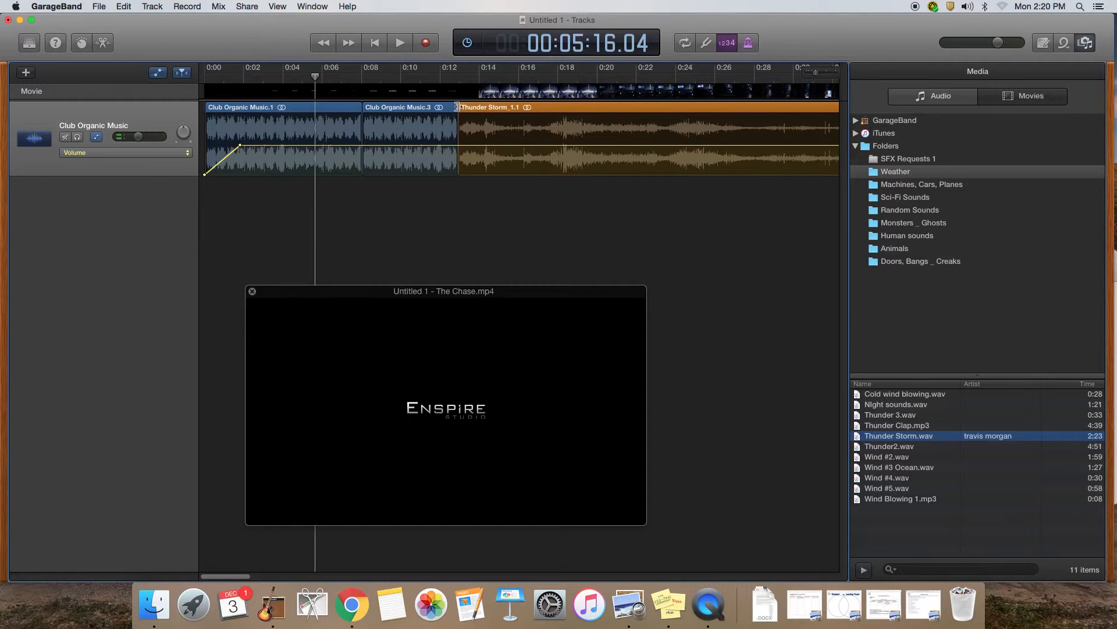
- Add a second audio track and move the Thunder Storm clip onto it, starting at about 9 seconds so it overlaps the music
{"action": "left_click_drag", "start_coordinate": [315, 77], "coordinate": [454, 91]}
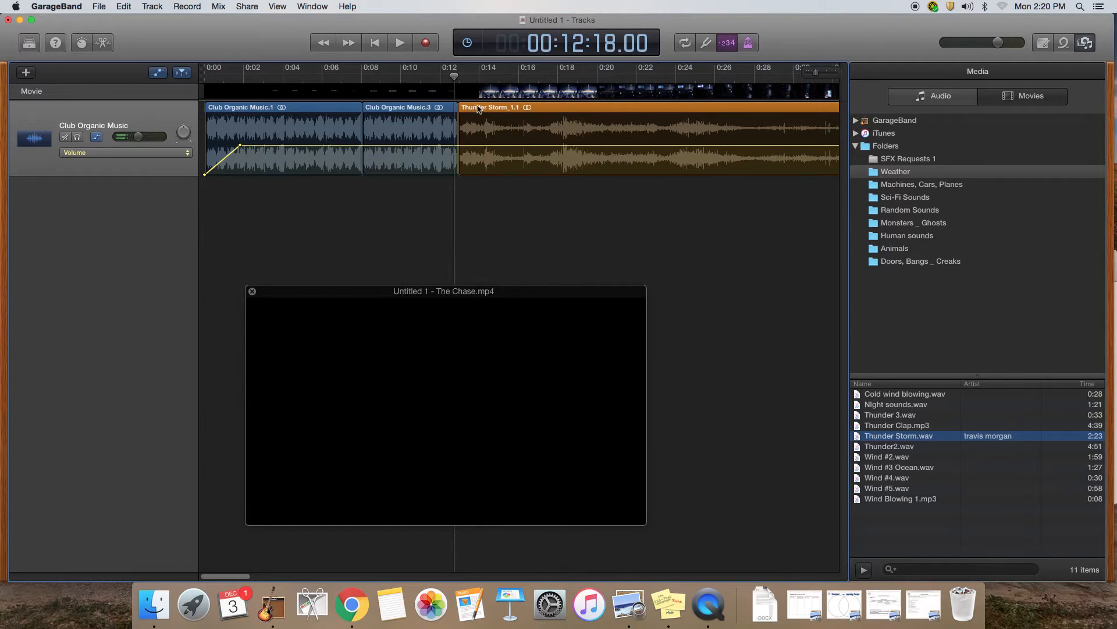
{"action": "left_click", "coordinate": [25, 74]}
{"action": "double_click", "coordinate": [504, 123]}
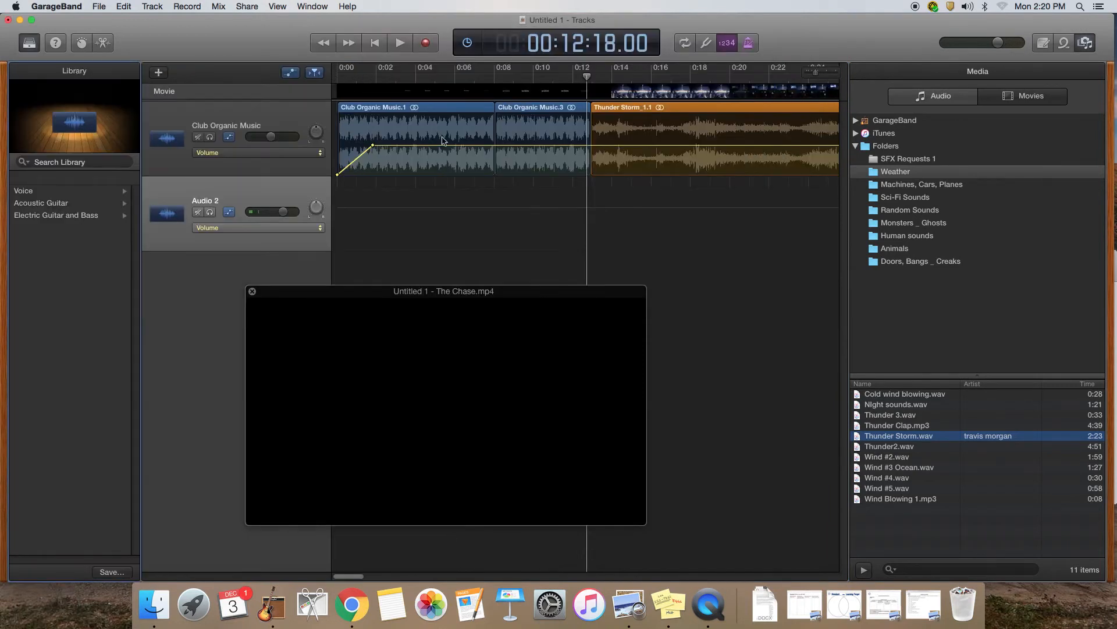
{"action": "left_click", "coordinate": [27, 46]}
{"action": "left_click_drag", "start_coordinate": [527, 110], "coordinate": [523, 191]}
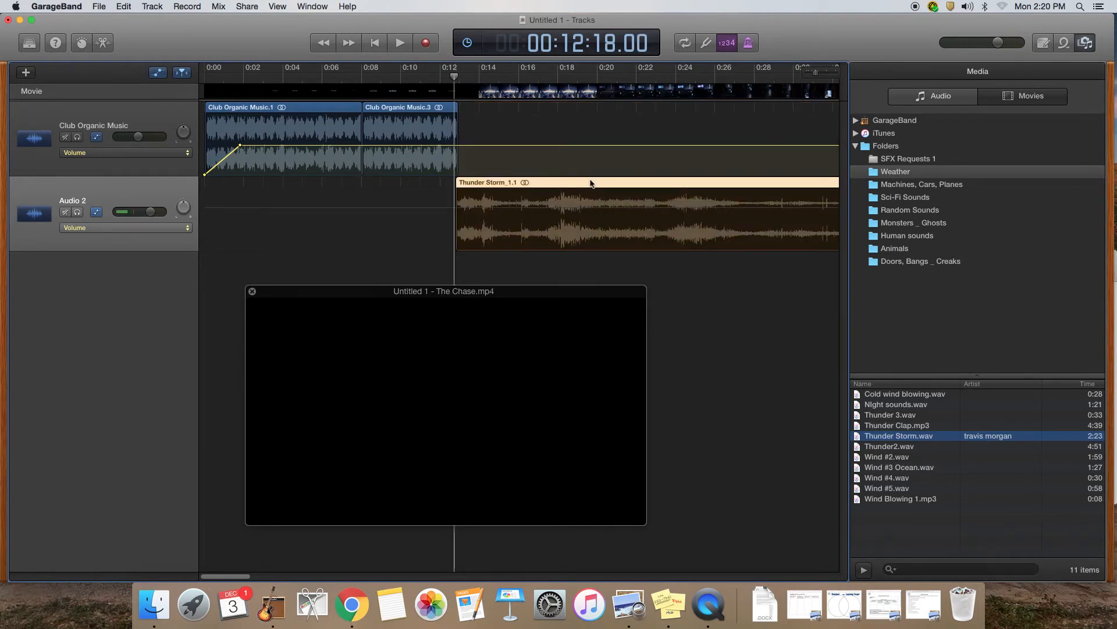
{"action": "left_click_drag", "start_coordinate": [599, 185], "coordinate": [524, 192]}
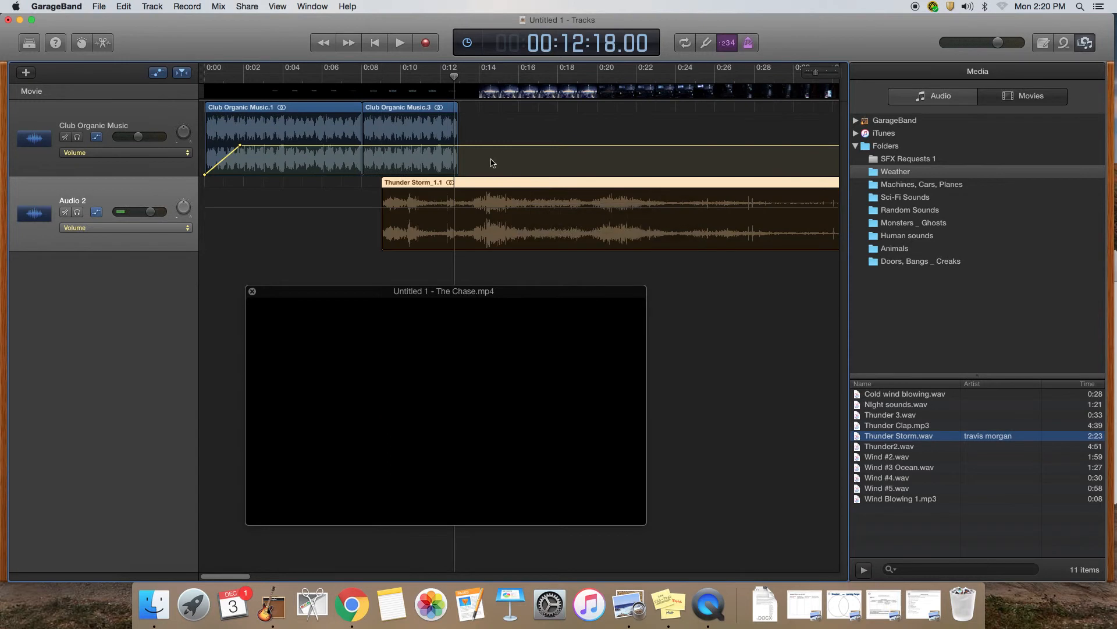
- Delete the shortened Club Organic Music.3 clip and place two full-length copies of Club Organic Music.1 end to end after the original
{"action": "left_click", "coordinate": [427, 108]}
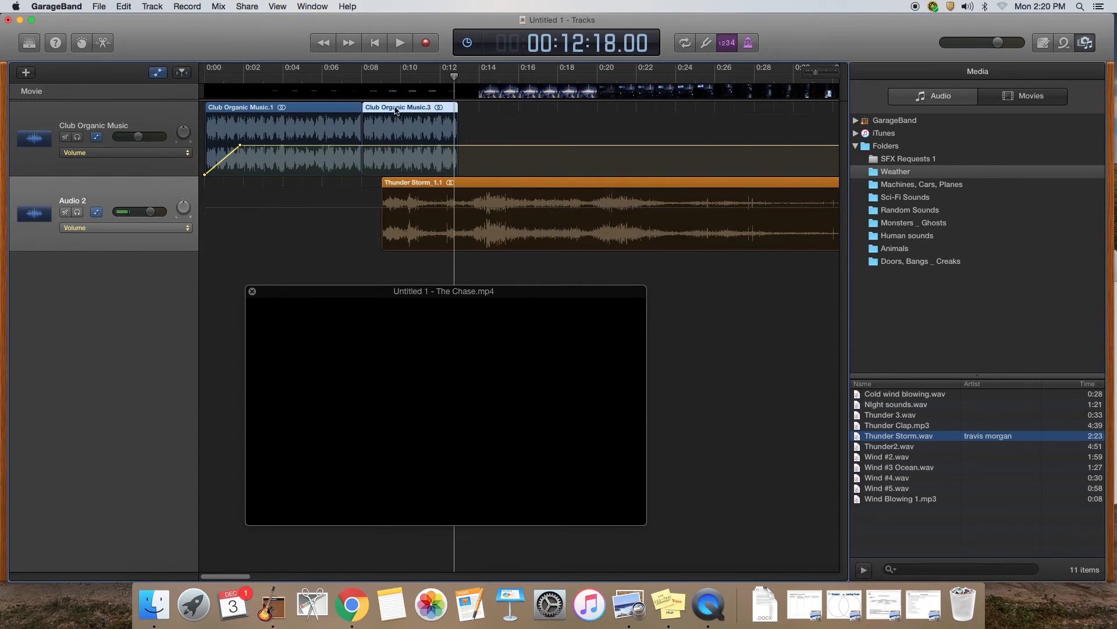
{"action": "key", "text": "Delete"}
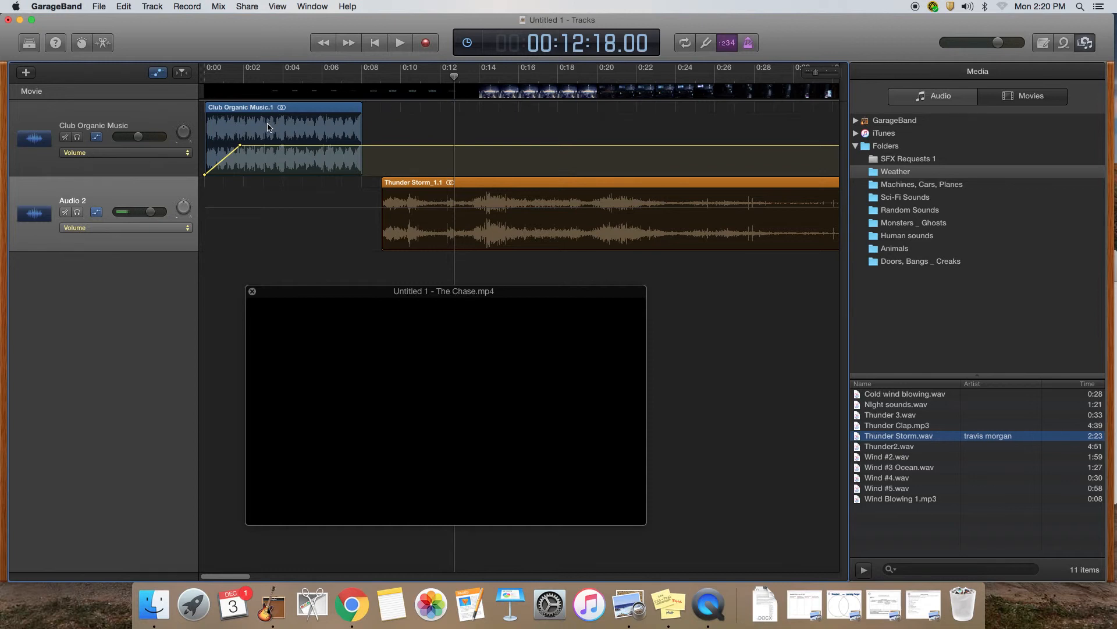
{"action": "left_click_drag", "start_coordinate": [271, 111], "coordinate": [423, 120]}
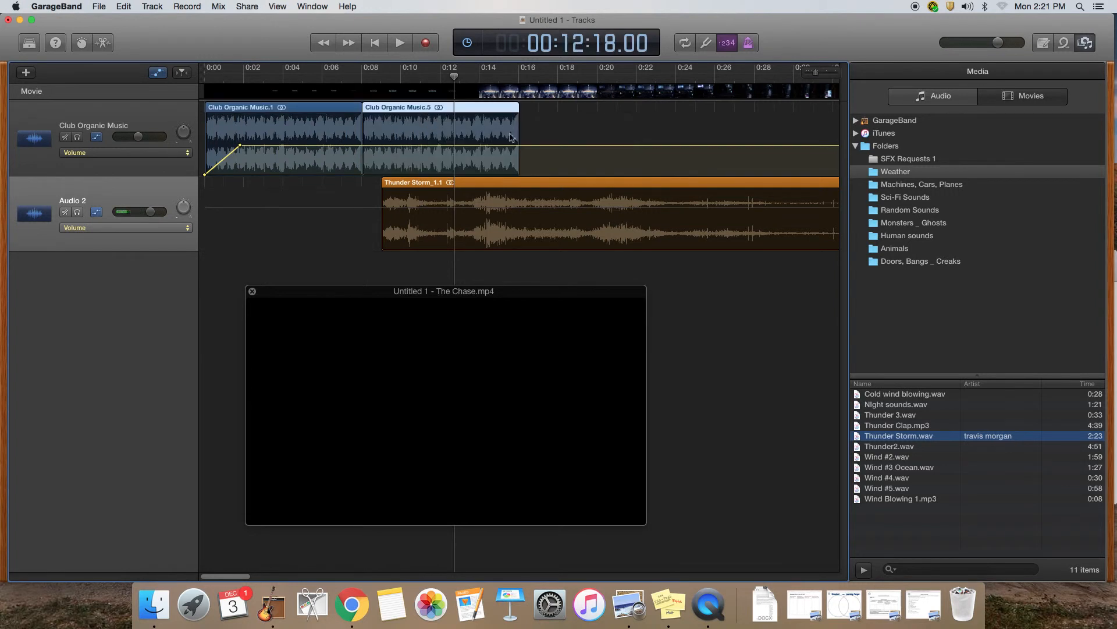
{"action": "left_click_drag", "start_coordinate": [426, 131], "coordinate": [512, 134]}
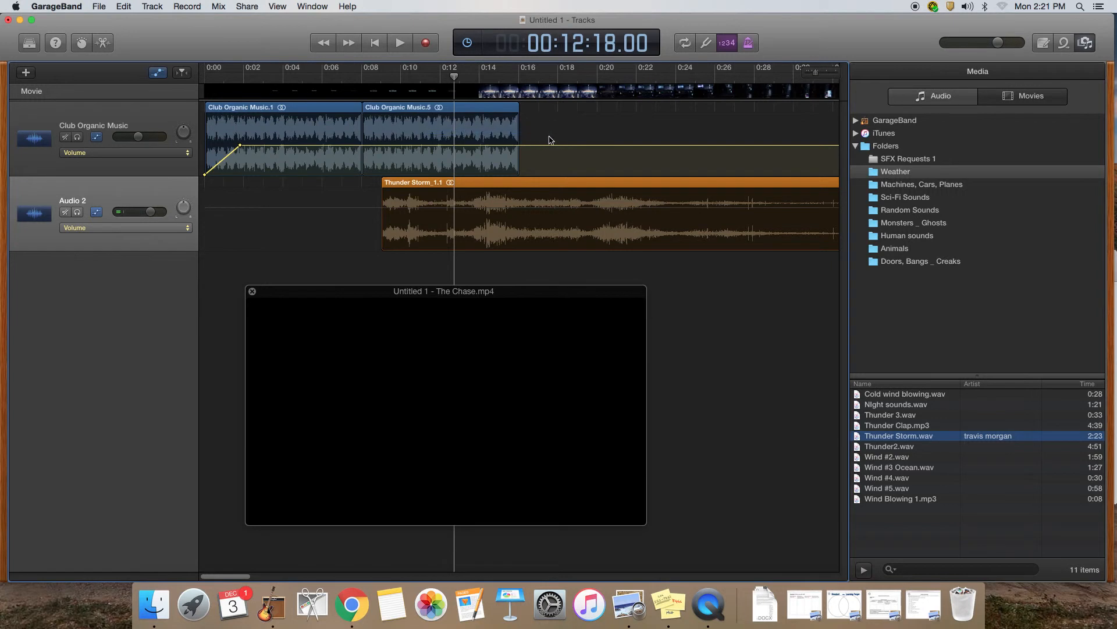
{"action": "left_click_drag", "start_coordinate": [416, 110], "coordinate": [570, 118]}
{"action": "left_click_drag", "start_coordinate": [569, 118], "coordinate": [569, 118]}
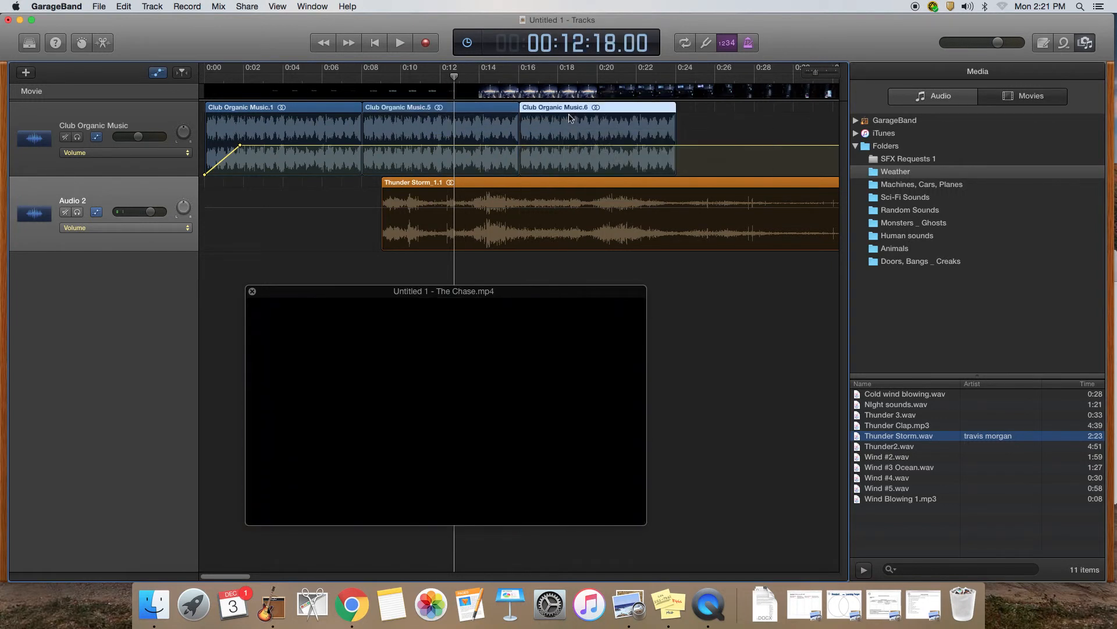
- Add volume points at about 11 seconds on both audio tracks, and silence Audio 2 from the start up to its point
{"action": "mouse_move", "coordinate": [454, 74]}
{"action": "left_mouse_down"}
{"action": "mouse_move", "coordinate": [441, 76]}
{"action": "mouse_move", "coordinate": [467, 79]}
{"action": "mouse_move", "coordinate": [458, 80]}
{"action": "left_mouse_up"}
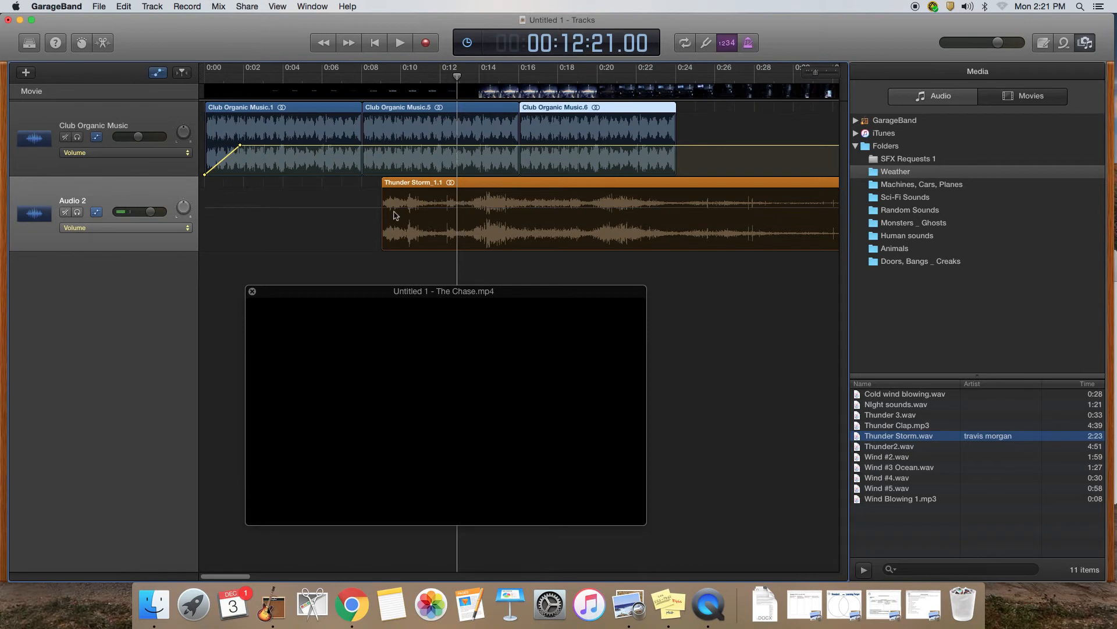
{"action": "left_click", "coordinate": [430, 146]}
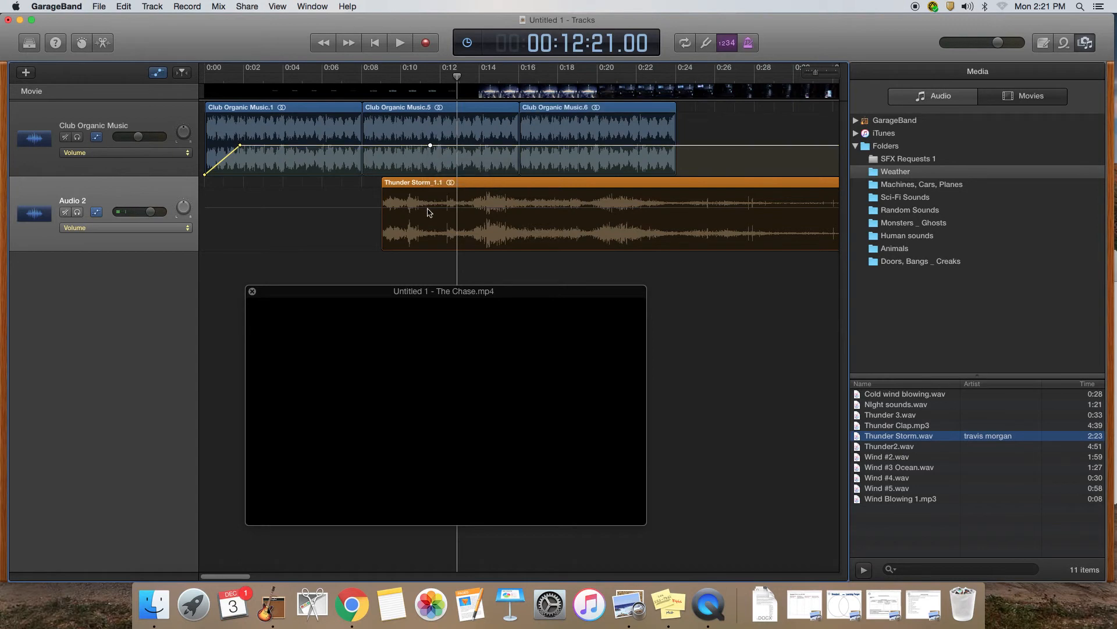
{"action": "left_click", "coordinate": [372, 212]}
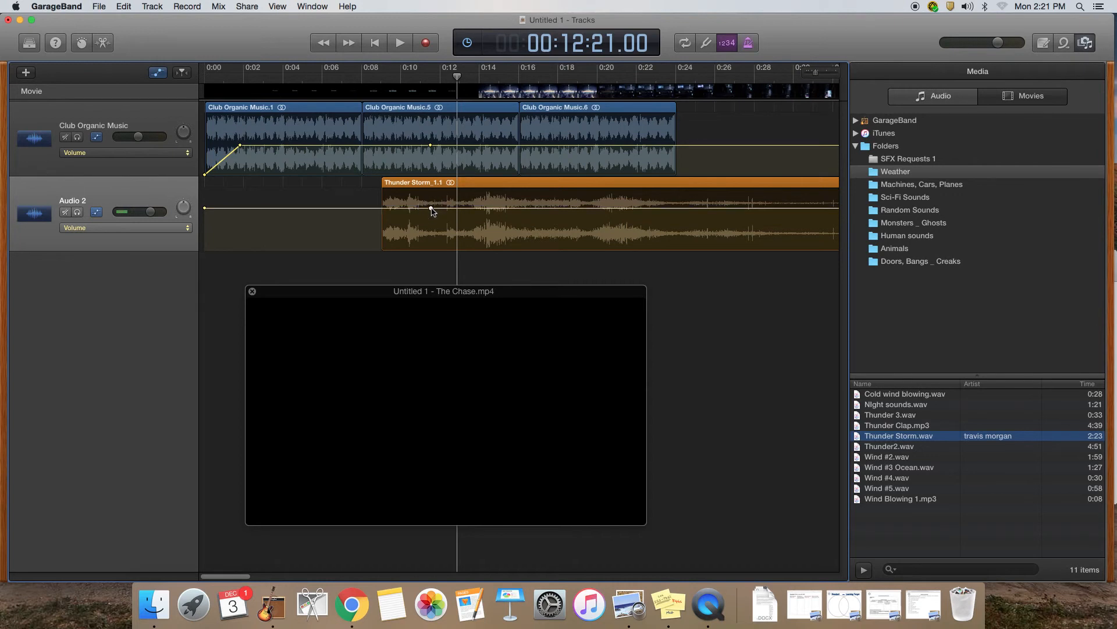
{"action": "left_click", "coordinate": [431, 208]}
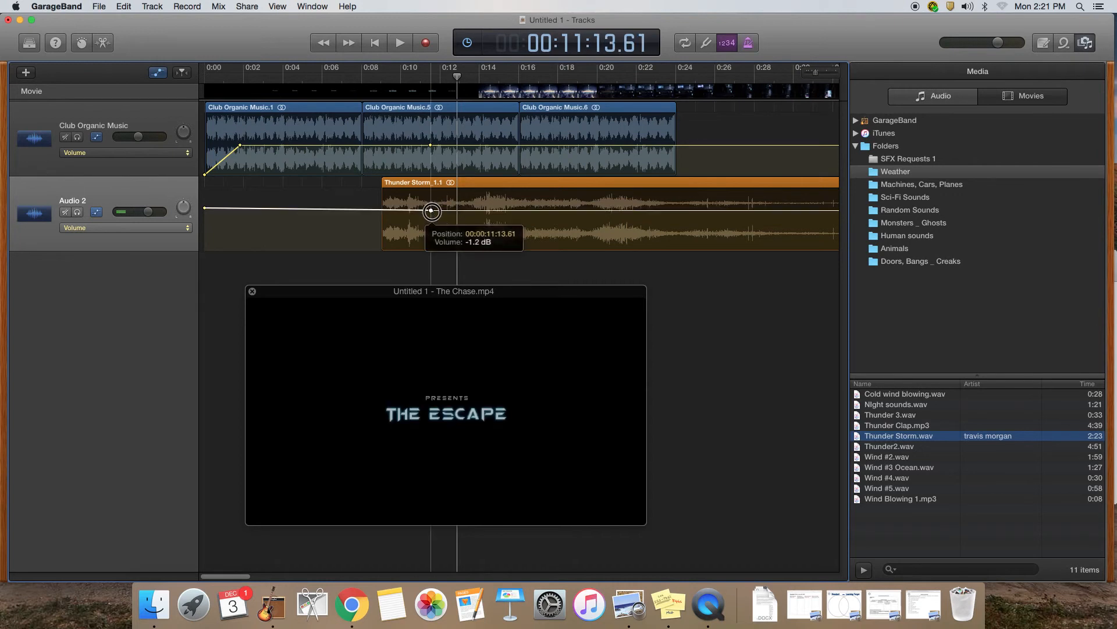
{"action": "left_click_drag", "start_coordinate": [431, 208], "coordinate": [430, 249]}
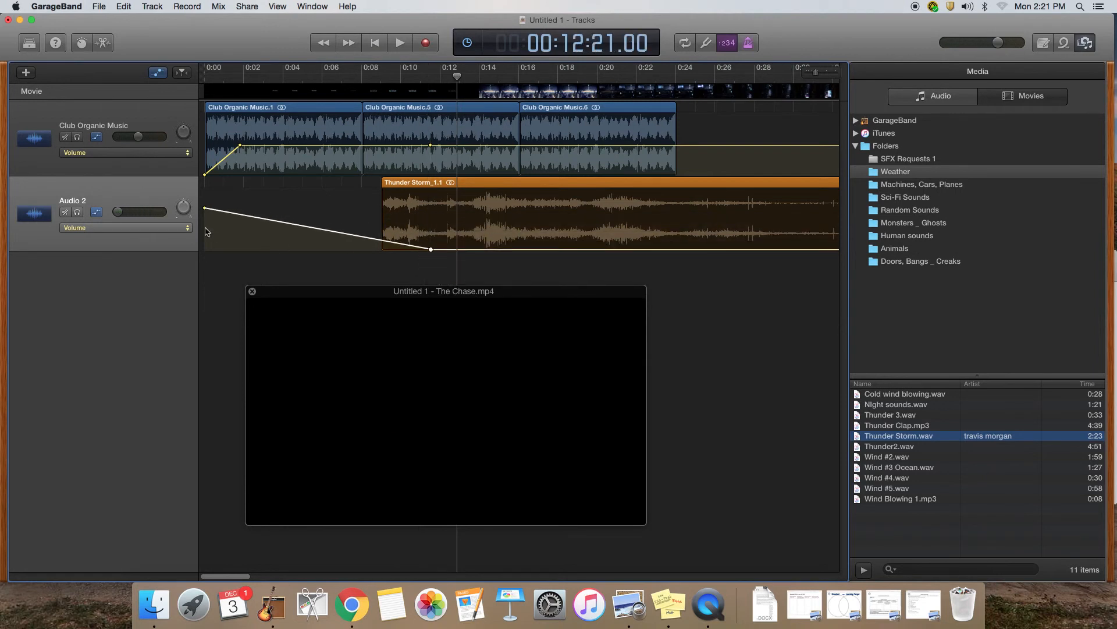
{"action": "left_click_drag", "start_coordinate": [205, 212], "coordinate": [205, 250]}
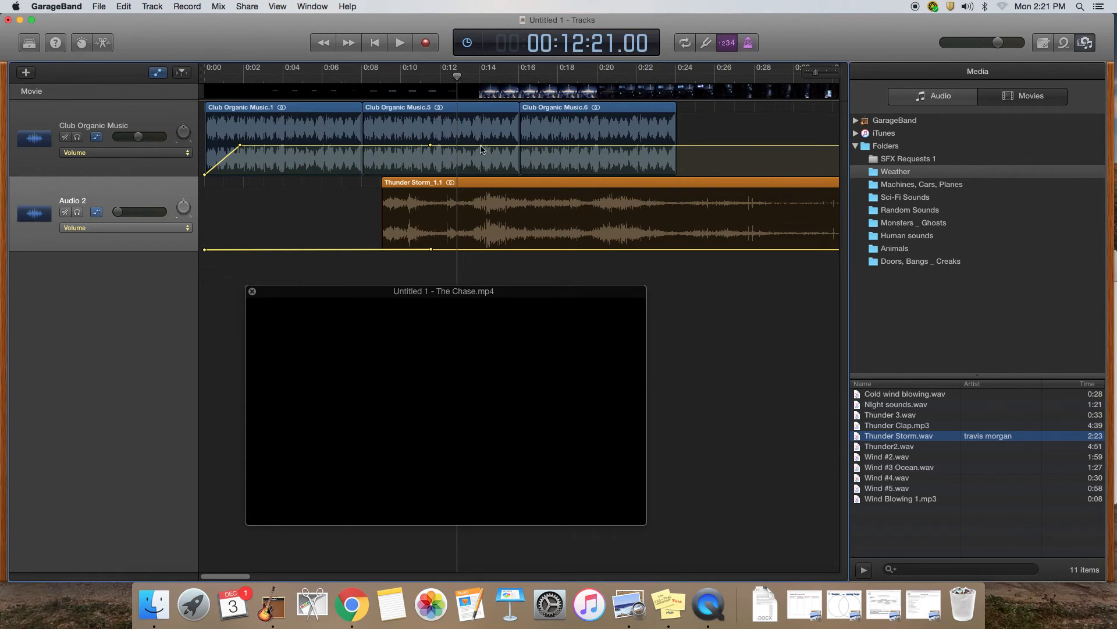
- Crossfade with volume points at about 14 seconds, lowering the Club Organic Music track partway and raising Audio 2 from silence
{"action": "left_click", "coordinate": [481, 148]}
{"action": "left_click_drag", "start_coordinate": [481, 146], "coordinate": [480, 165]}
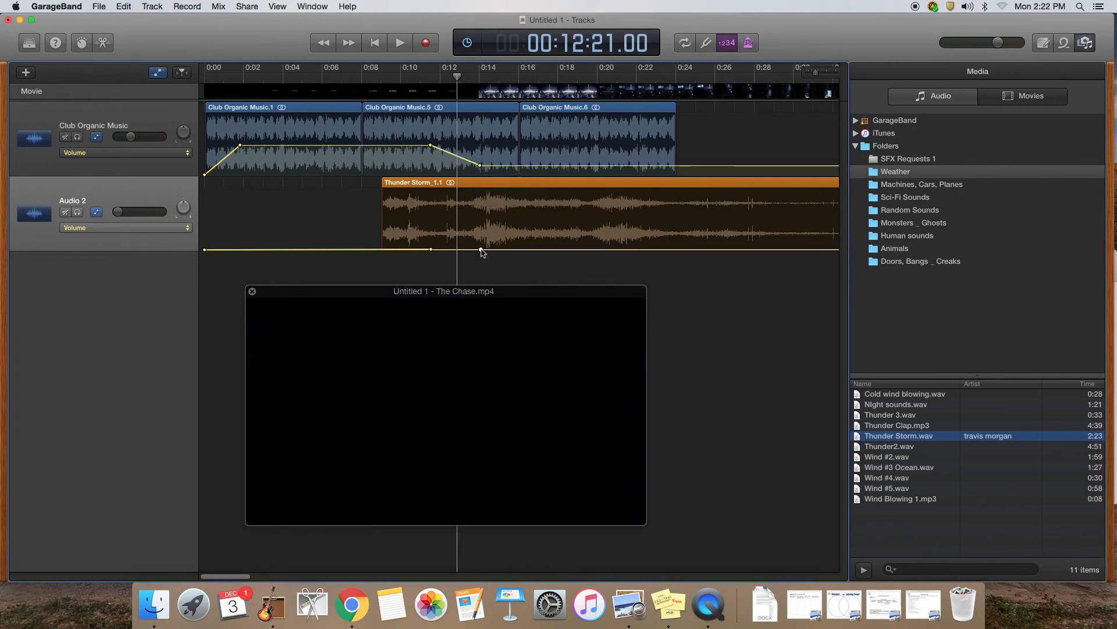
{"action": "left_click_drag", "start_coordinate": [482, 250], "coordinate": [479, 206]}
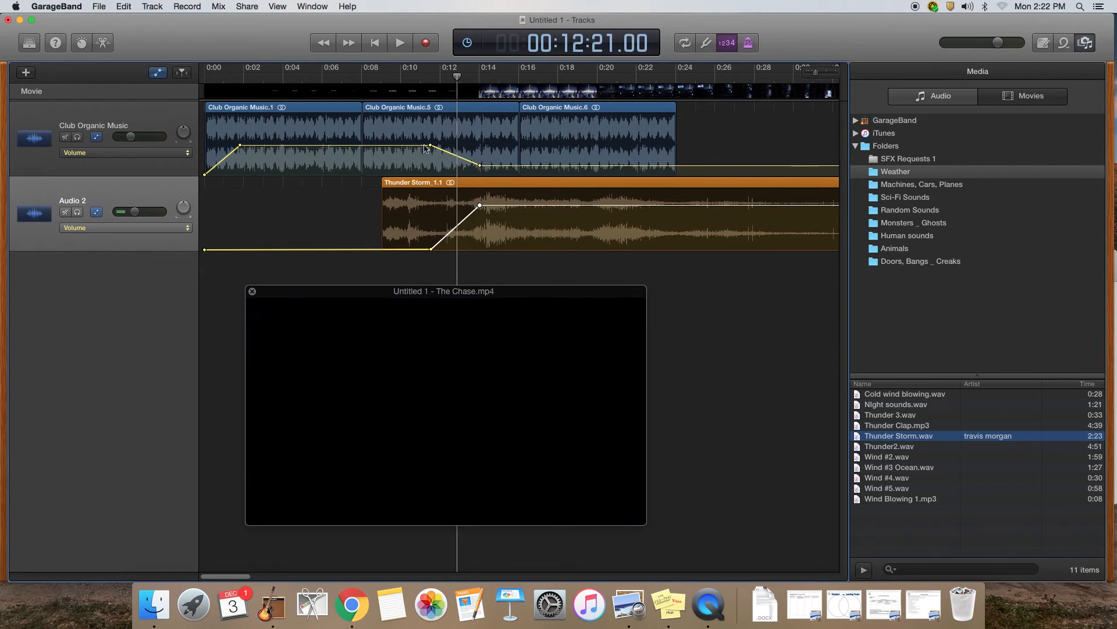
- Play the movie from 8 seconds to about 18 seconds to check the crossfade between the music and the thunderstorm
{"action": "left_click", "coordinate": [362, 78]}
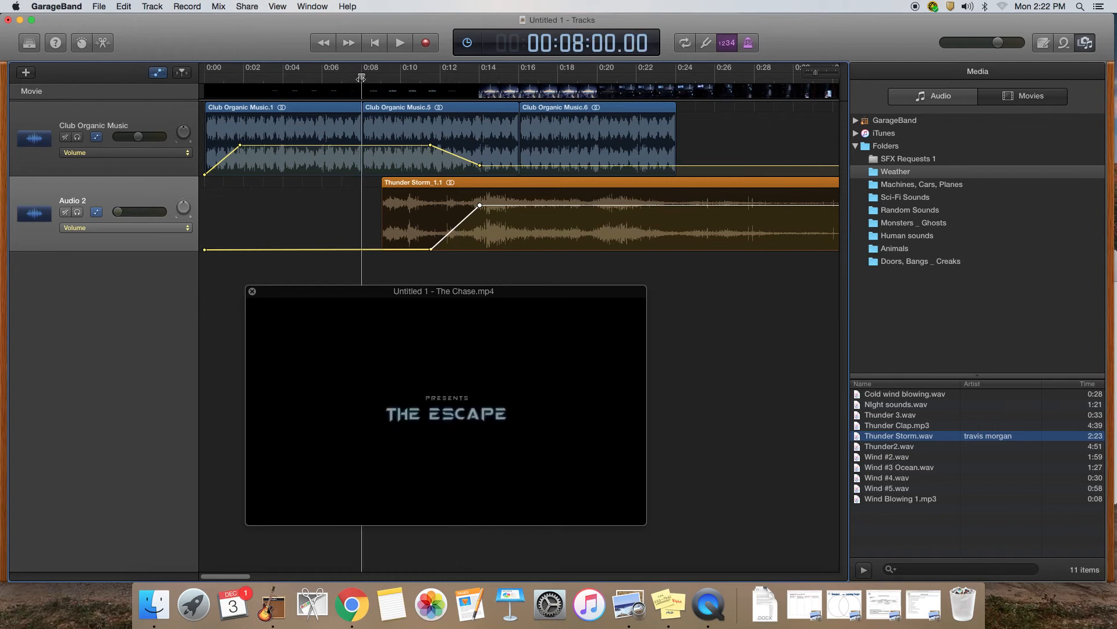
{"action": "key", "text": "space"}
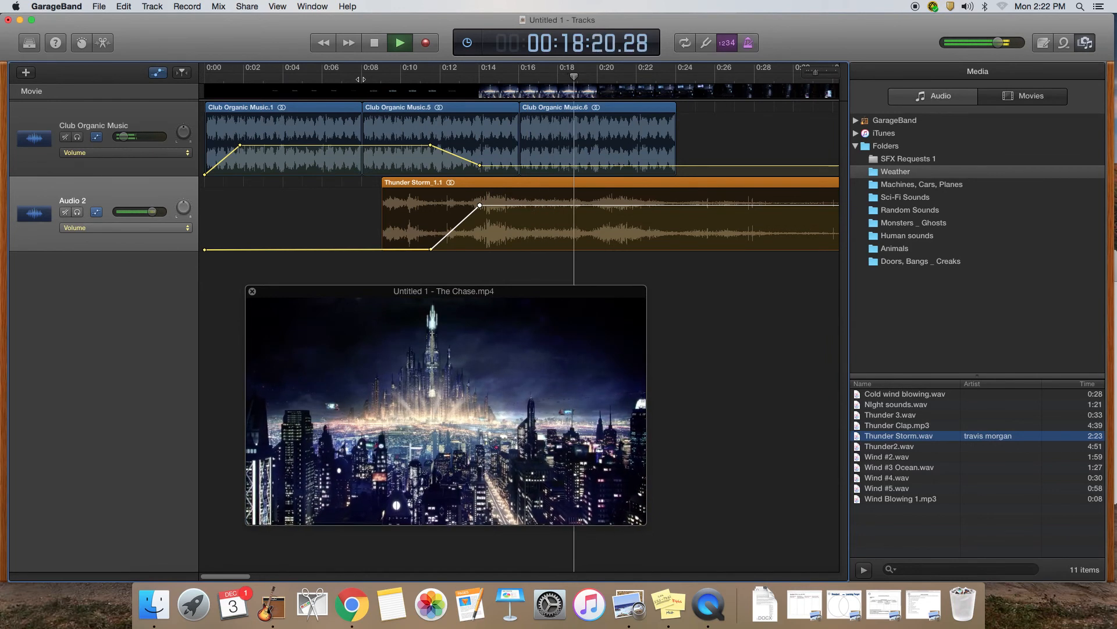
{"action": "key", "text": "space"}
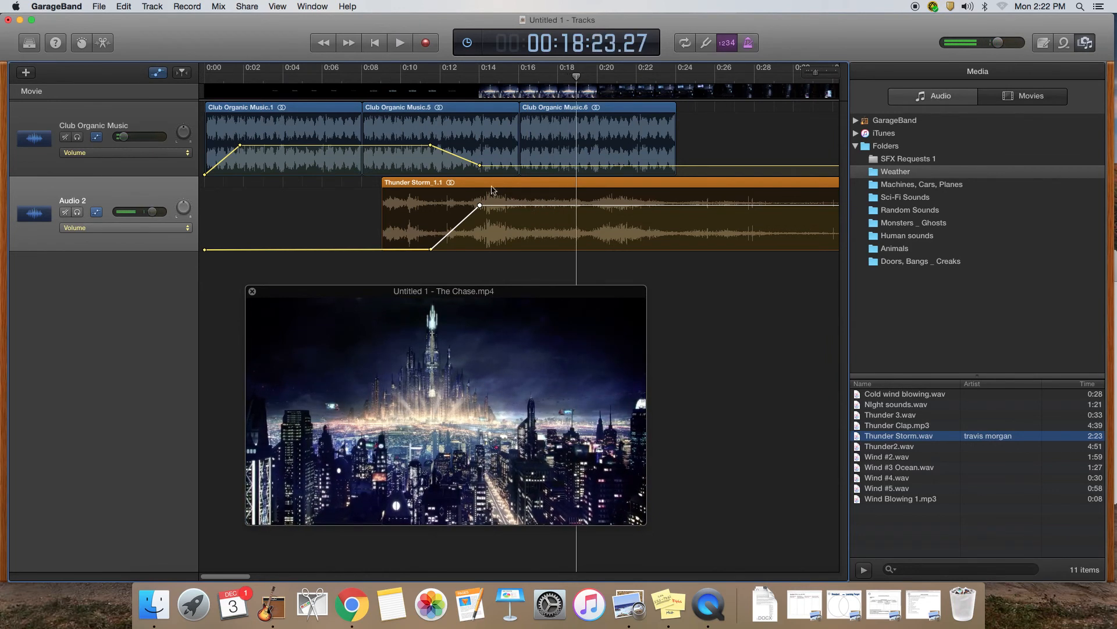
- Lengthen the crossfade on both audio tracks to run from about 10 to 15 seconds, slightly lowering Audio 2's final volume
{"action": "left_click_drag", "start_coordinate": [576, 75], "coordinate": [460, 83]}
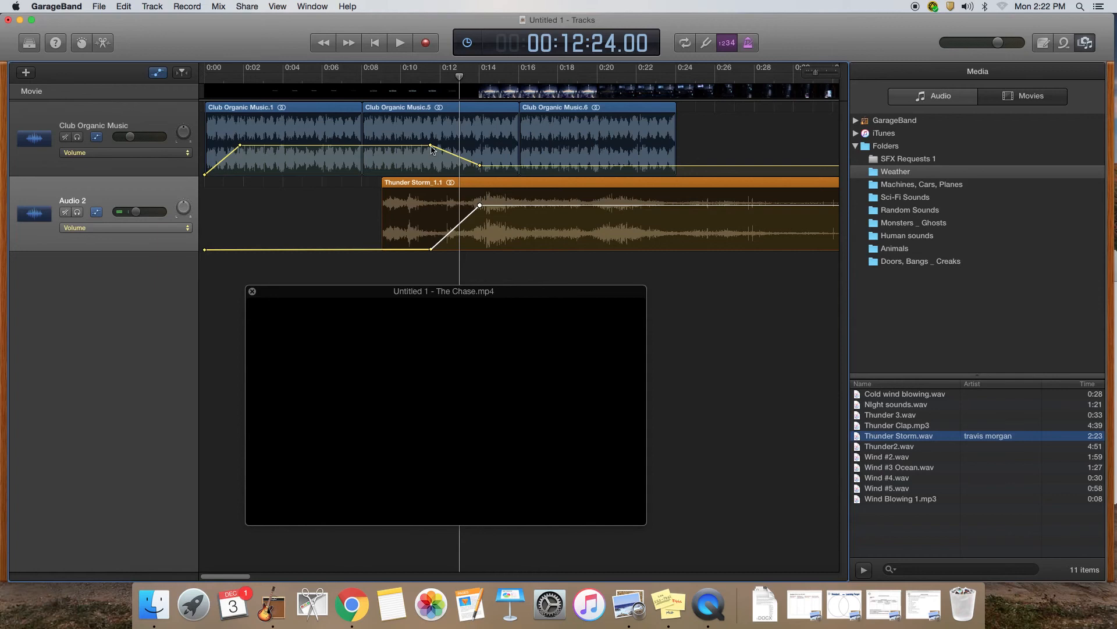
{"action": "left_click_drag", "start_coordinate": [430, 146], "coordinate": [408, 145]}
{"action": "left_click_drag", "start_coordinate": [431, 250], "coordinate": [409, 249]}
{"action": "left_click_drag", "start_coordinate": [480, 206], "coordinate": [507, 214]}
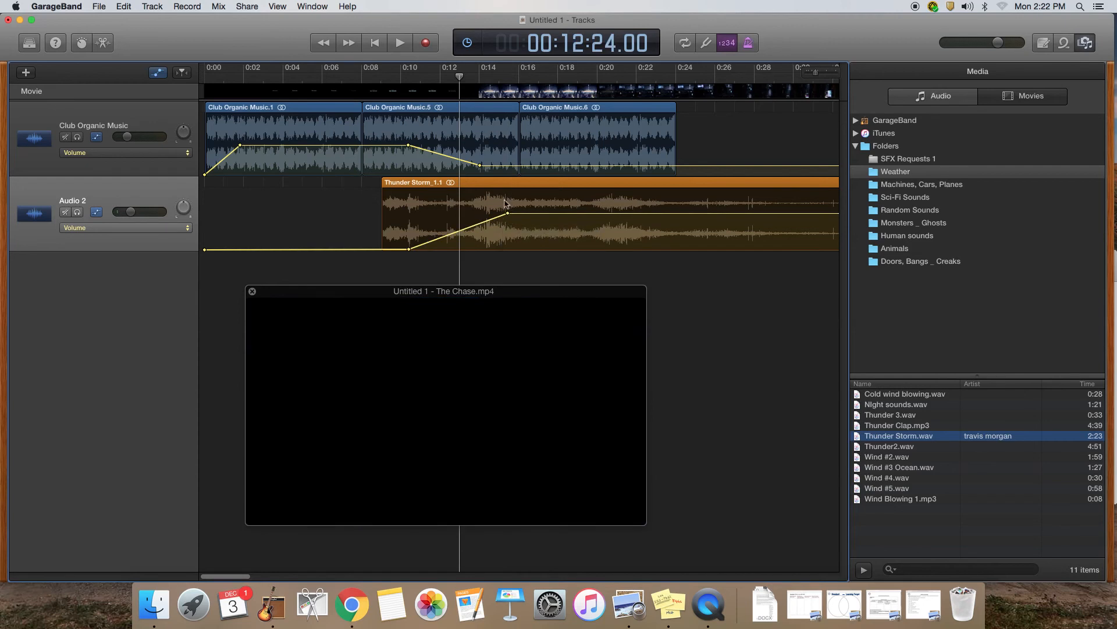
{"action": "left_click_drag", "start_coordinate": [480, 166], "coordinate": [508, 168]}
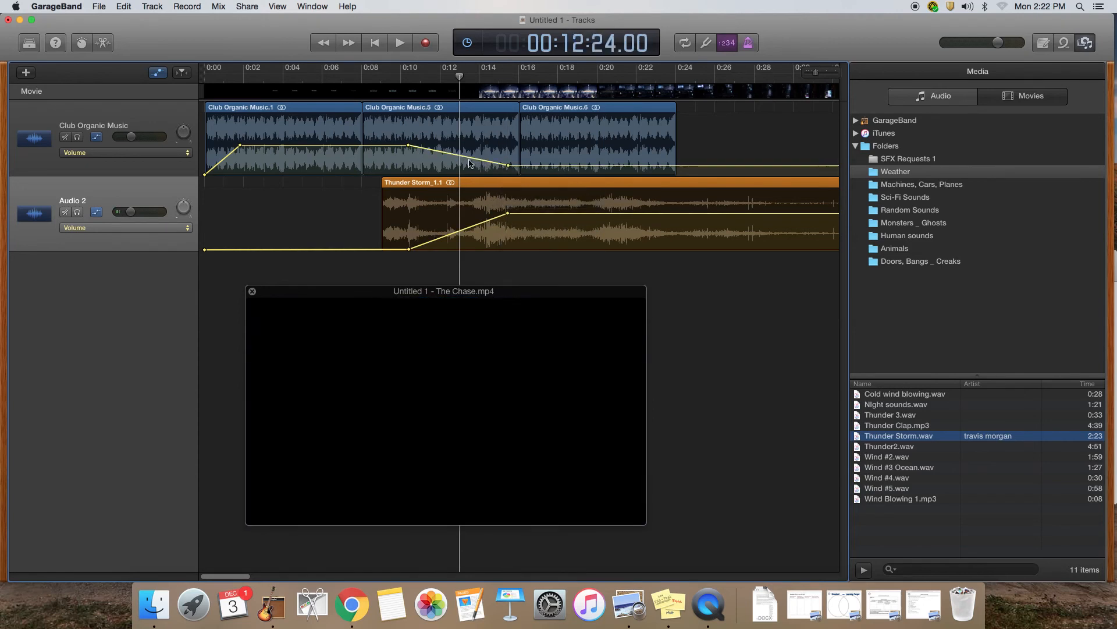
- Play the lengthened crossfade from about 8 to 20 seconds, and return to the start of the timeline view
{"action": "left_click", "coordinate": [363, 79]}
{"action": "key", "text": "space"}
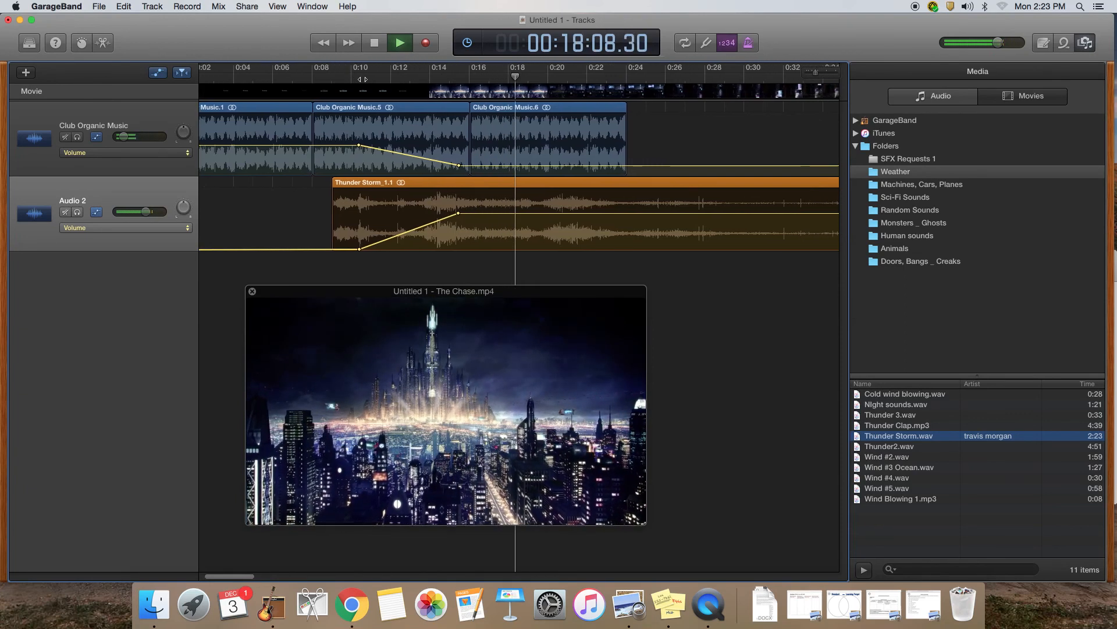
{"action": "key", "text": "space"}
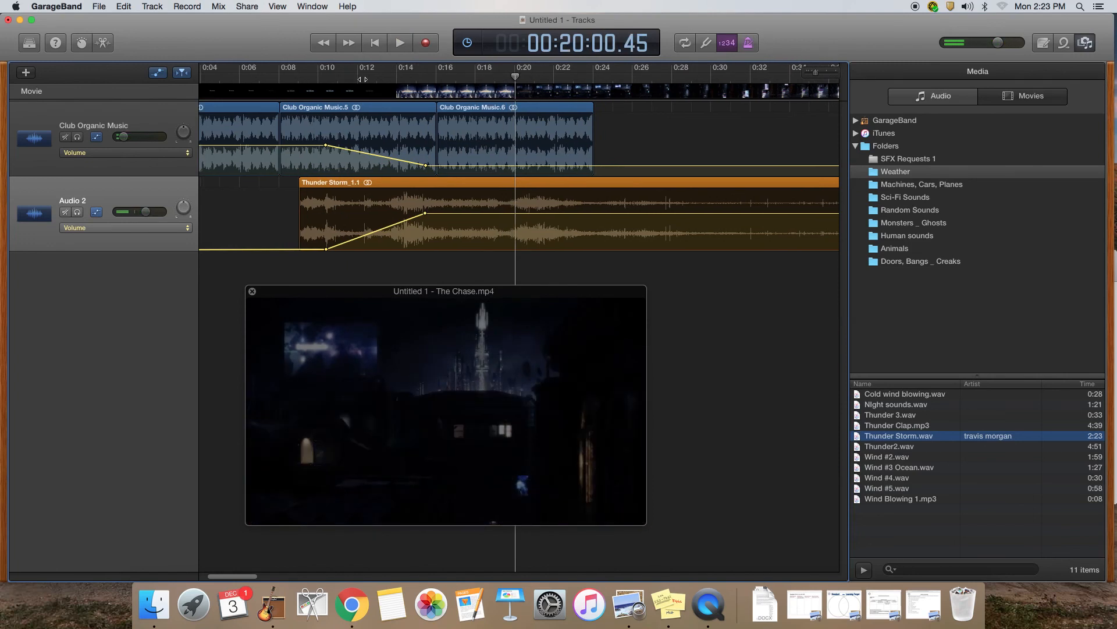
{"action": "scroll", "coordinate": [343, 194], "scroll_direction": "left", "scroll_amount": 5}
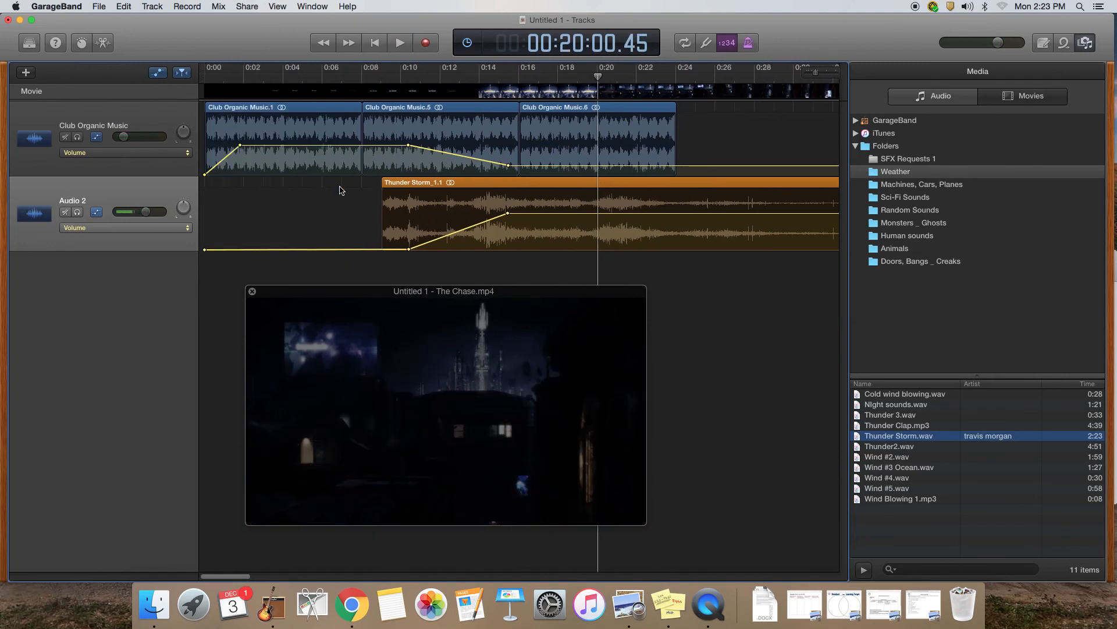